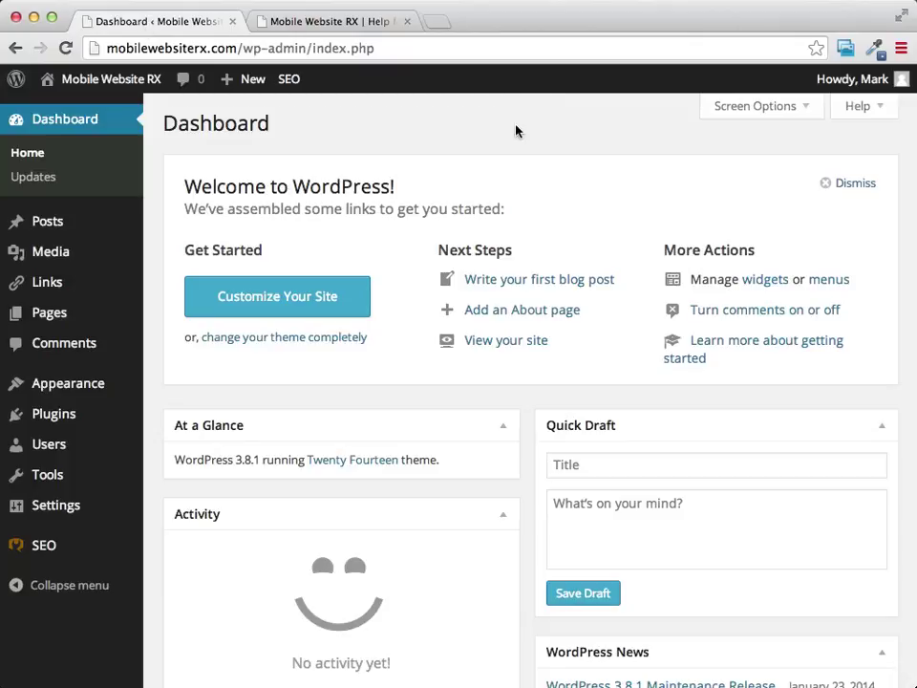
# Step: Start a new page on the site and title it "Our Services"
pyautogui.moveTo(42, 228)
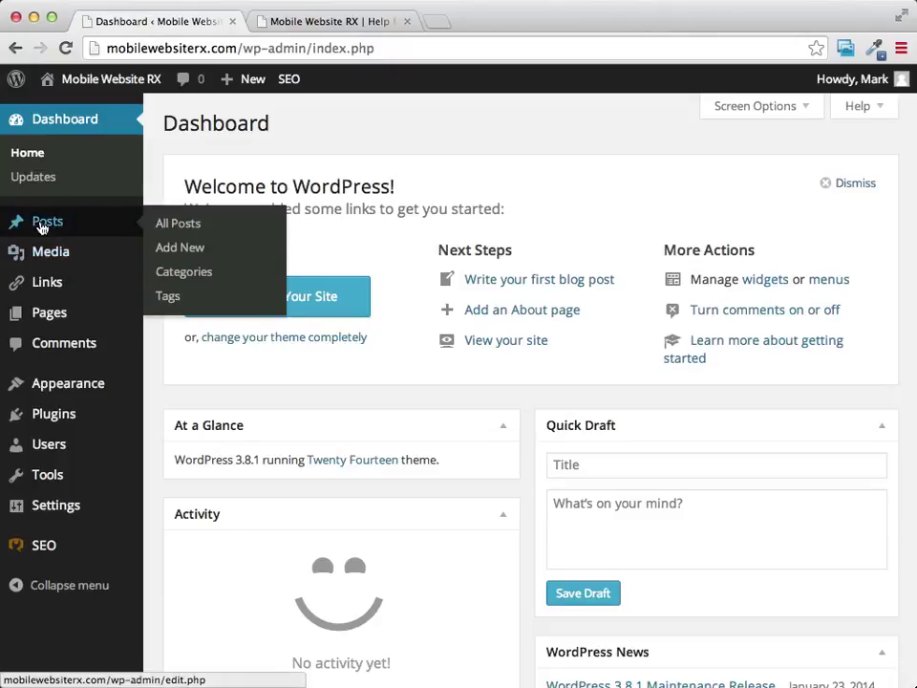
pyautogui.click(46, 226)
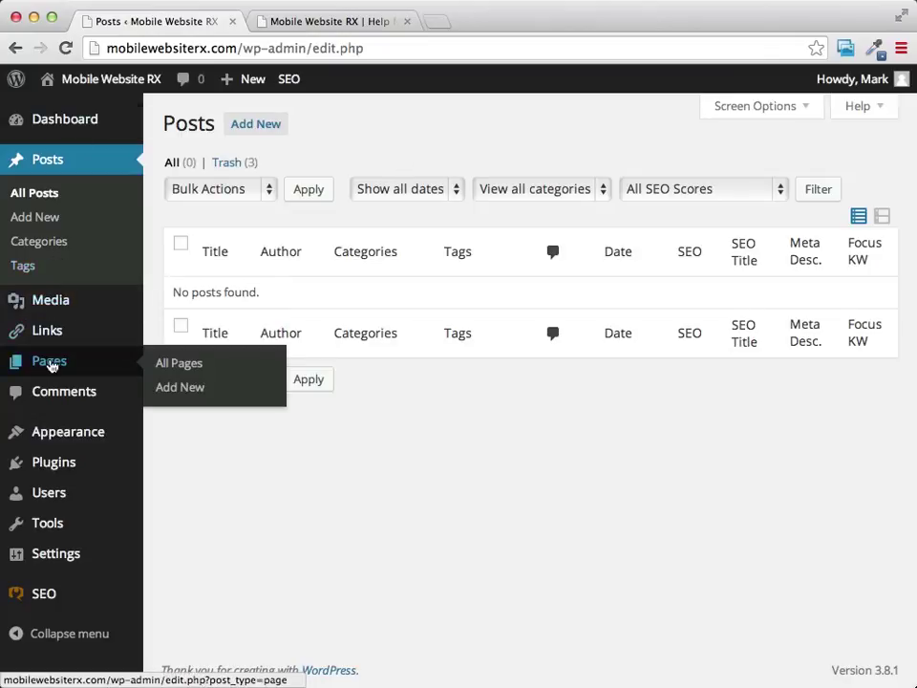
pyautogui.click(50, 366)
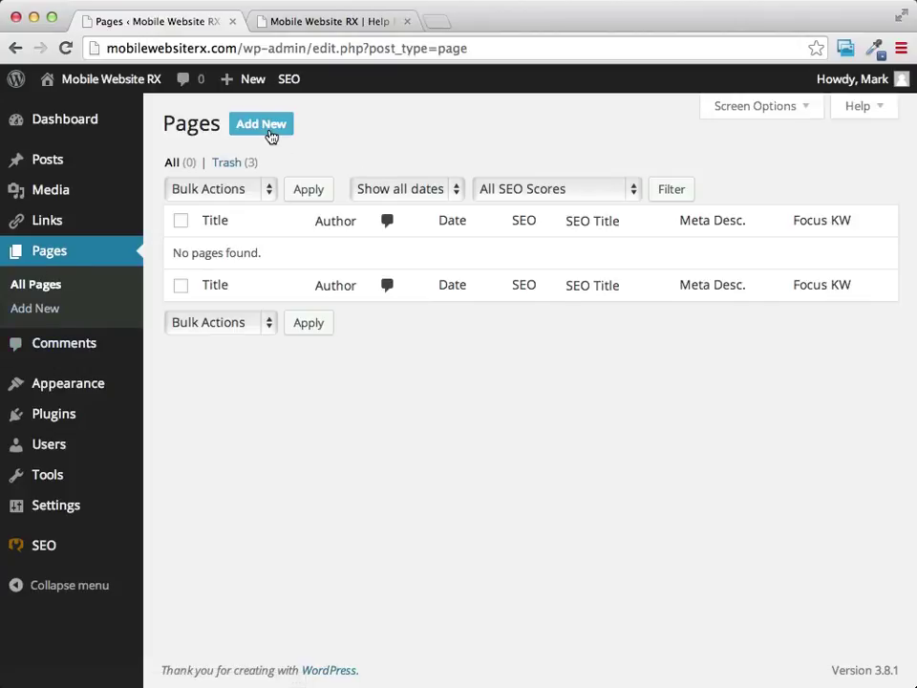
pyautogui.click(271, 135)
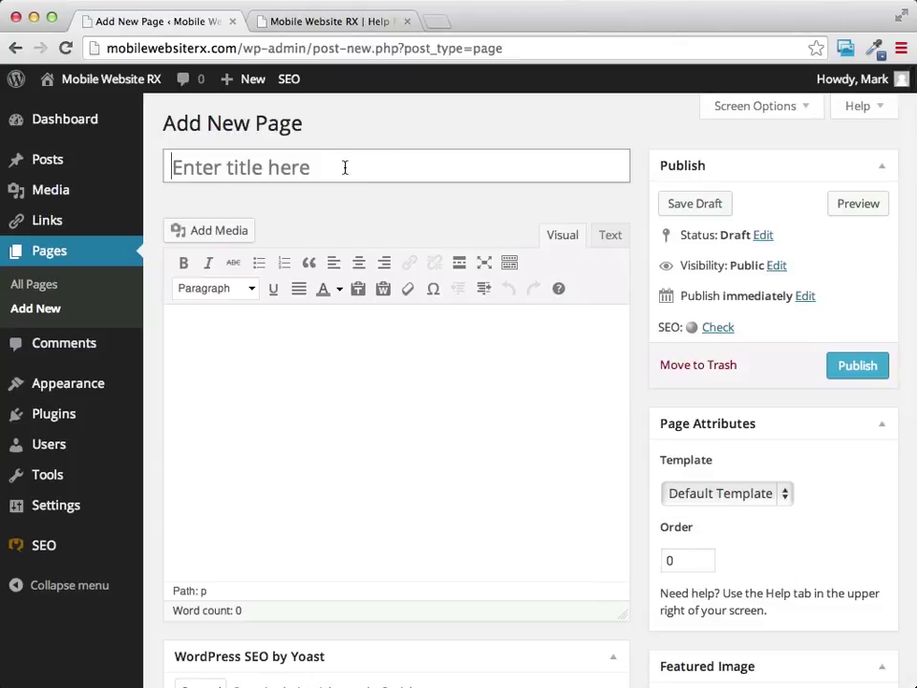
pyautogui.click(345, 167)
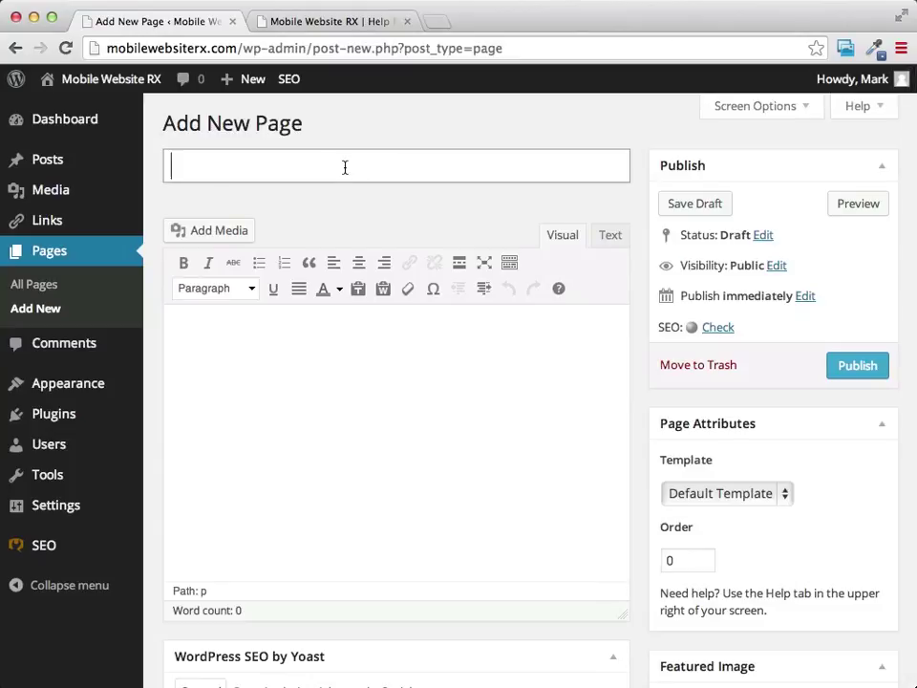
pyautogui.write('Our Service')
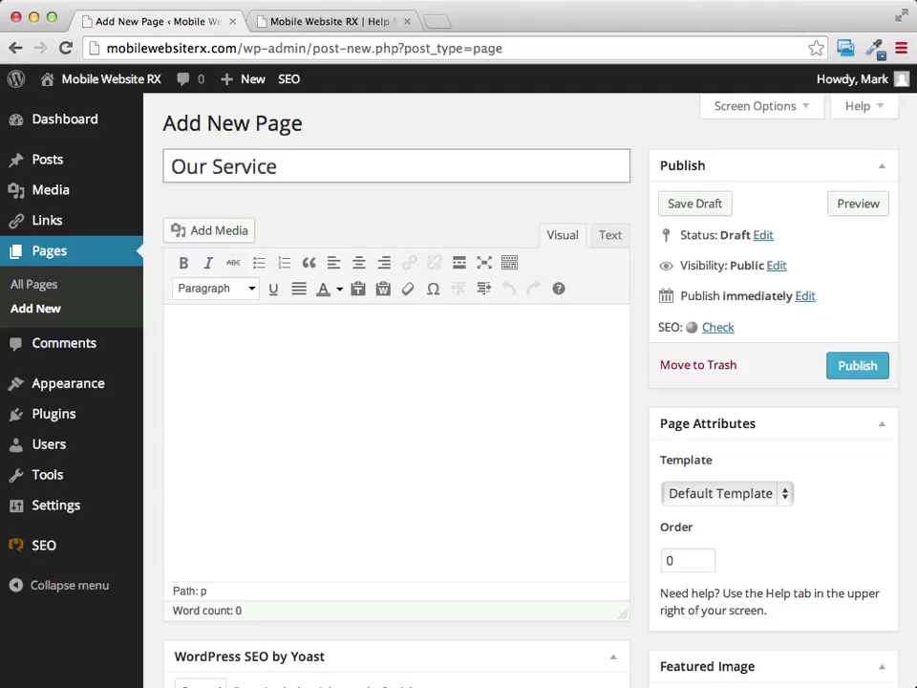
pyautogui.write('s')
# Step: Enter "I will add the content later" as the Our Services page's body text and publish the page
pyautogui.click(335, 359)
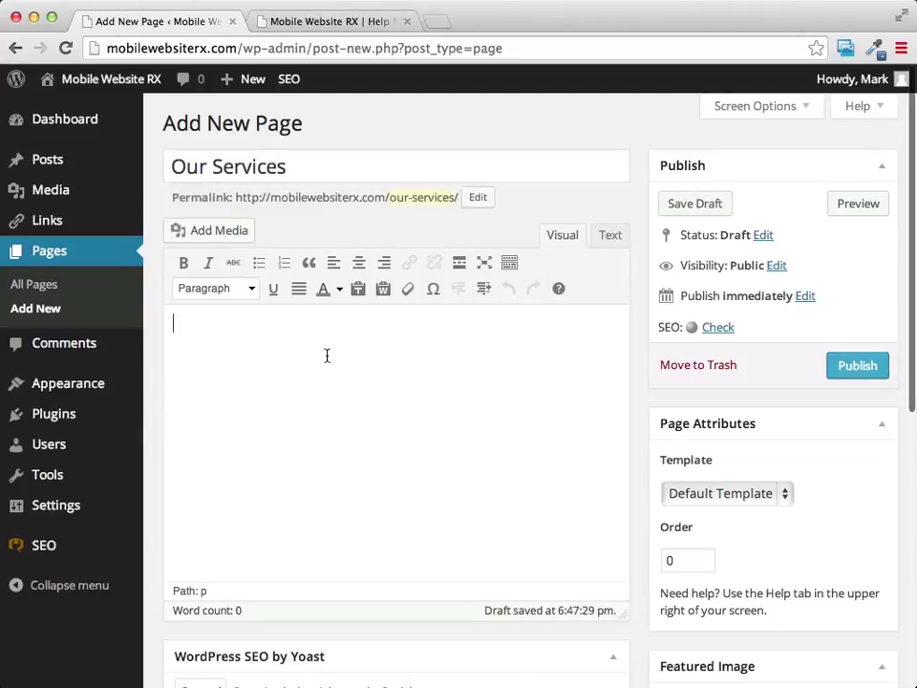
pyautogui.write('I wi')
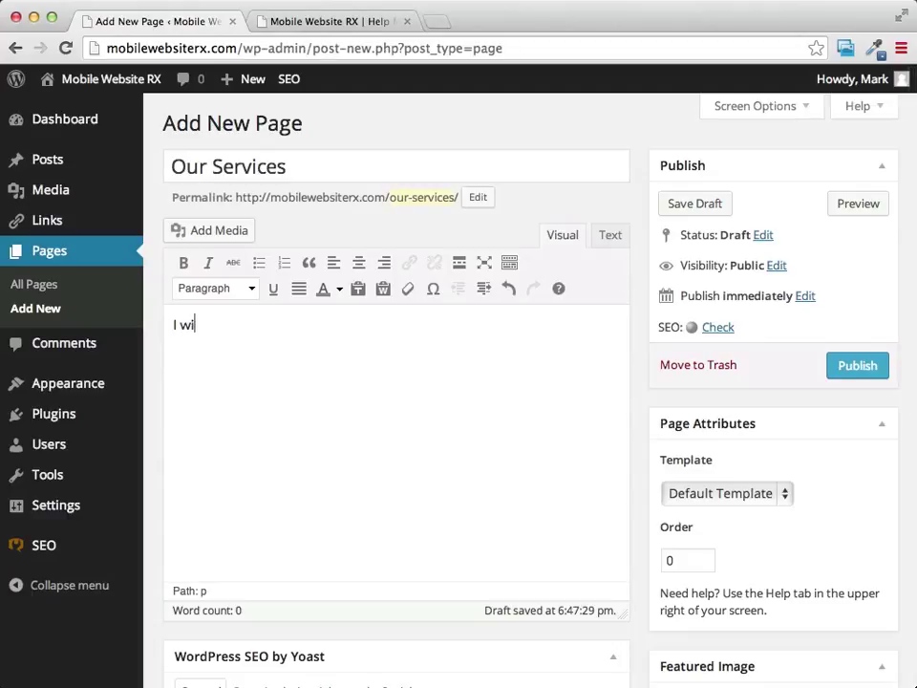
pyautogui.write('ll add the co')
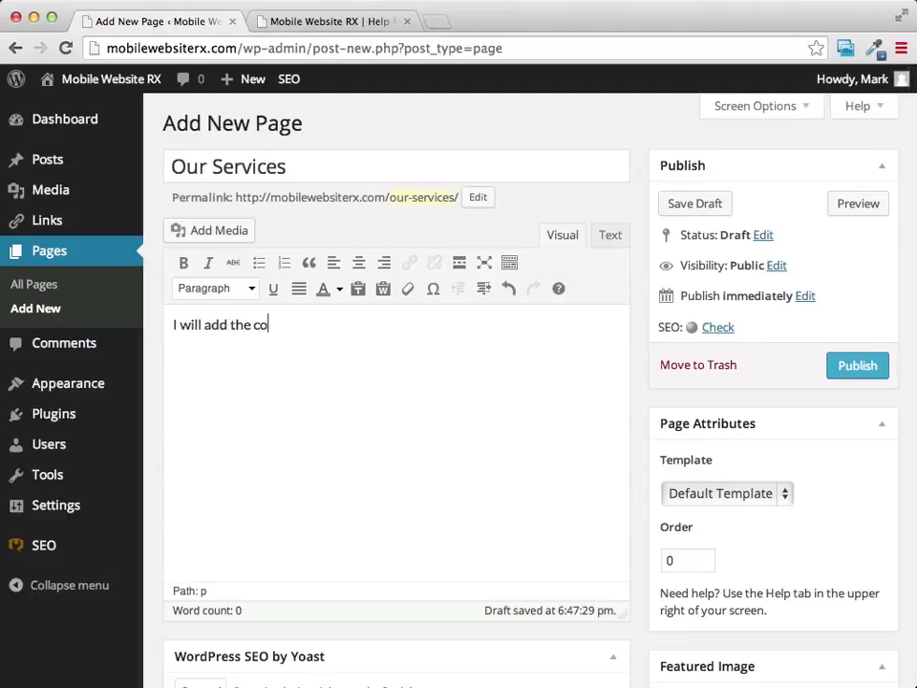
pyautogui.write('ntent later')
pyautogui.click(856, 369)
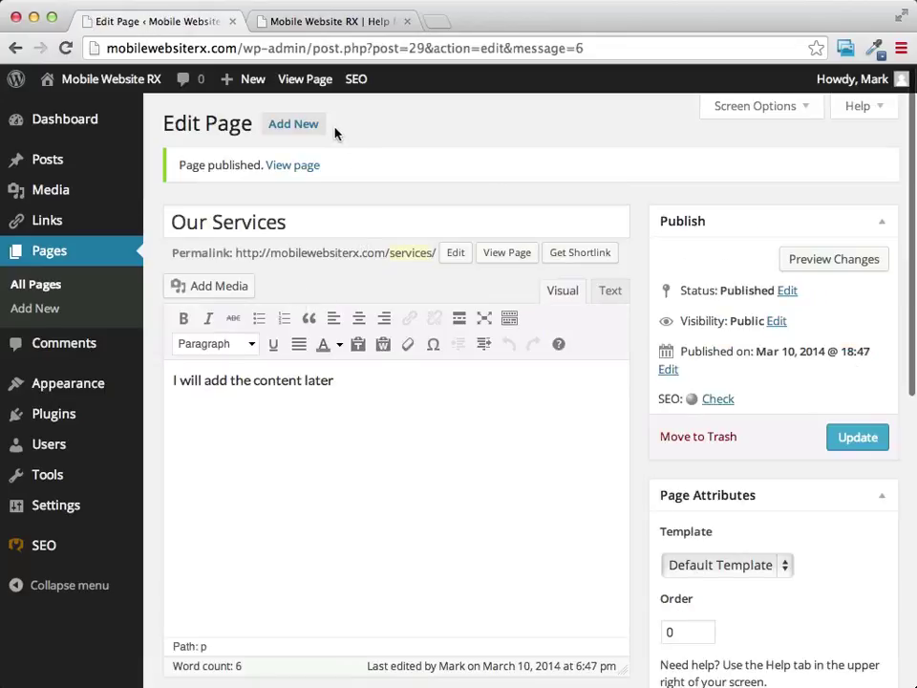
# Step: Create and publish another page titled "Our Products" with the body text "Content Later"
pyautogui.click(299, 130)
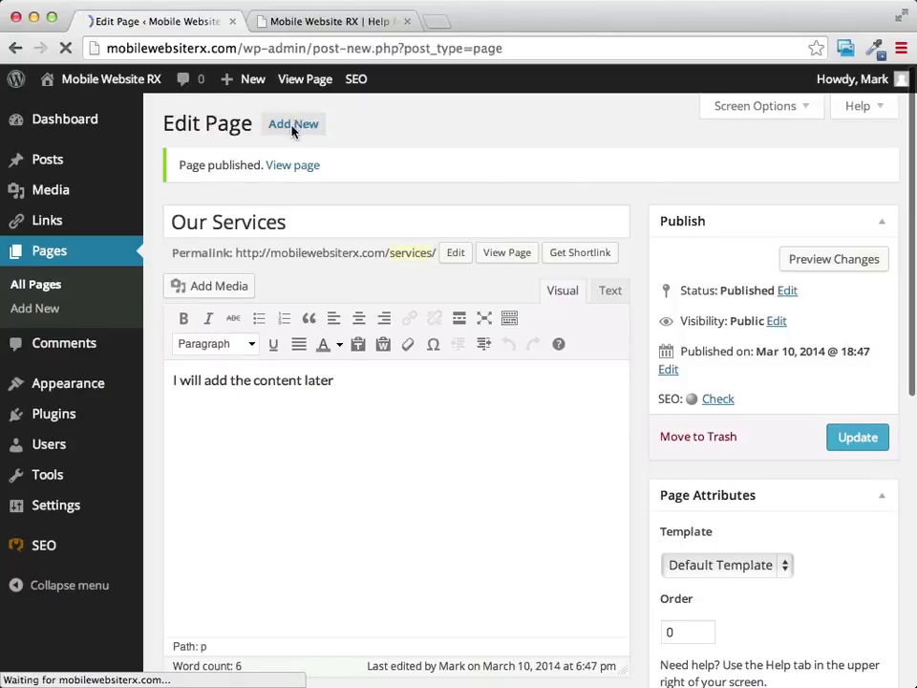
pyautogui.write('O')
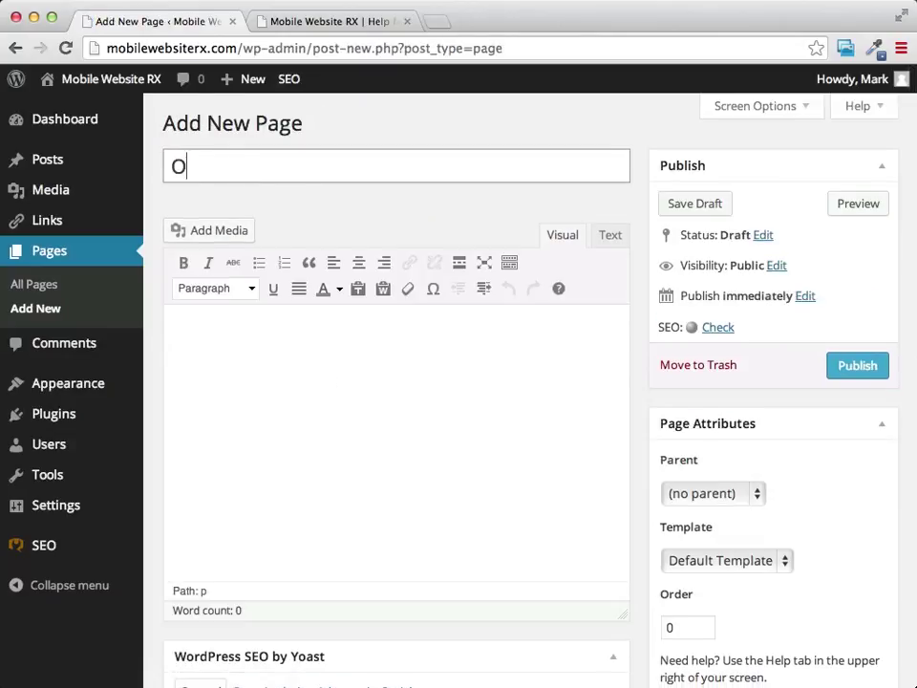
pyautogui.write('ur Products')
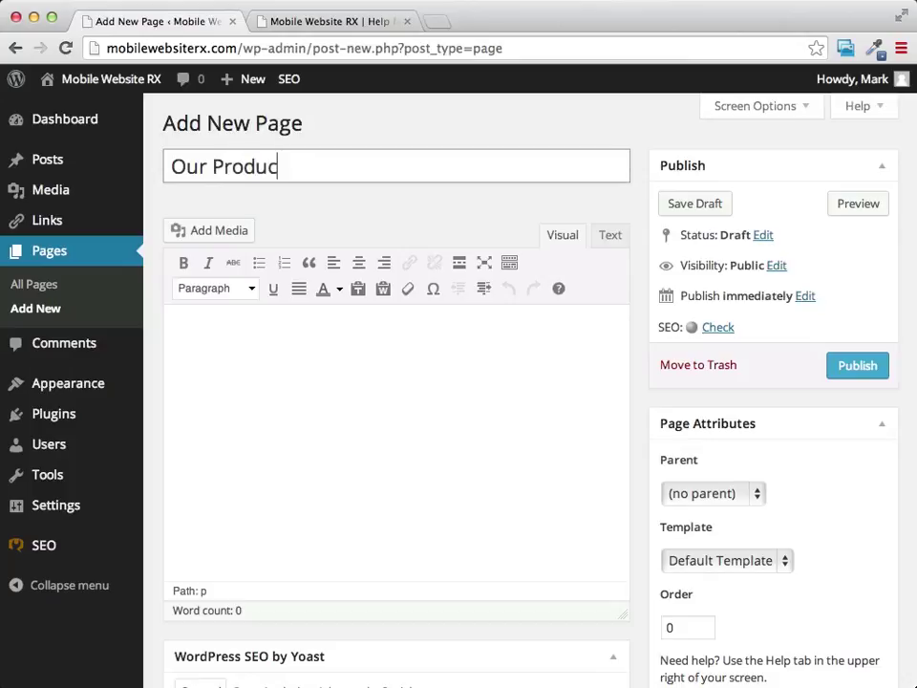
pyautogui.click(371, 333)
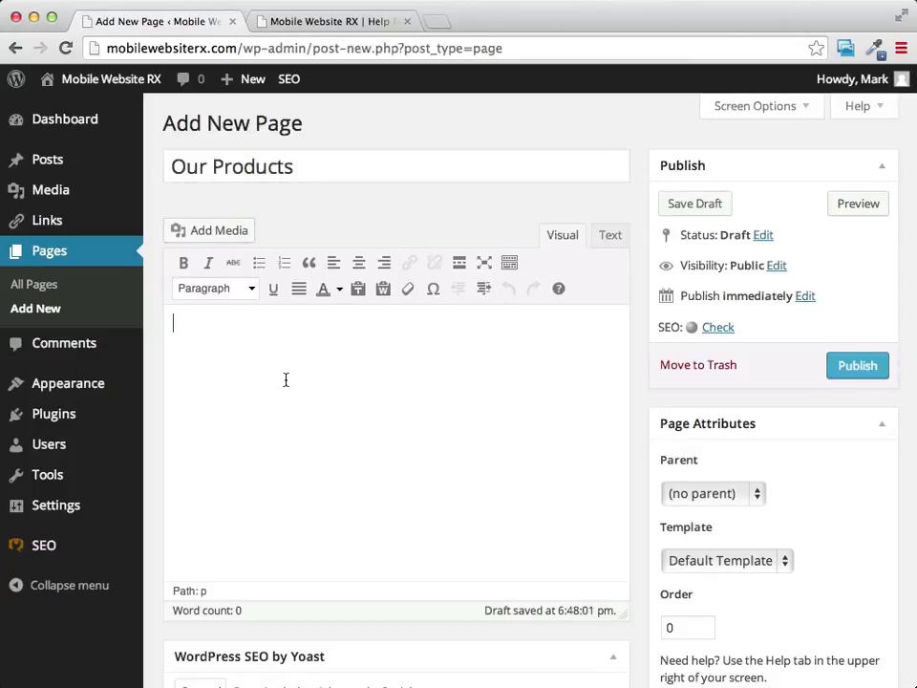
pyautogui.write('Content Later')
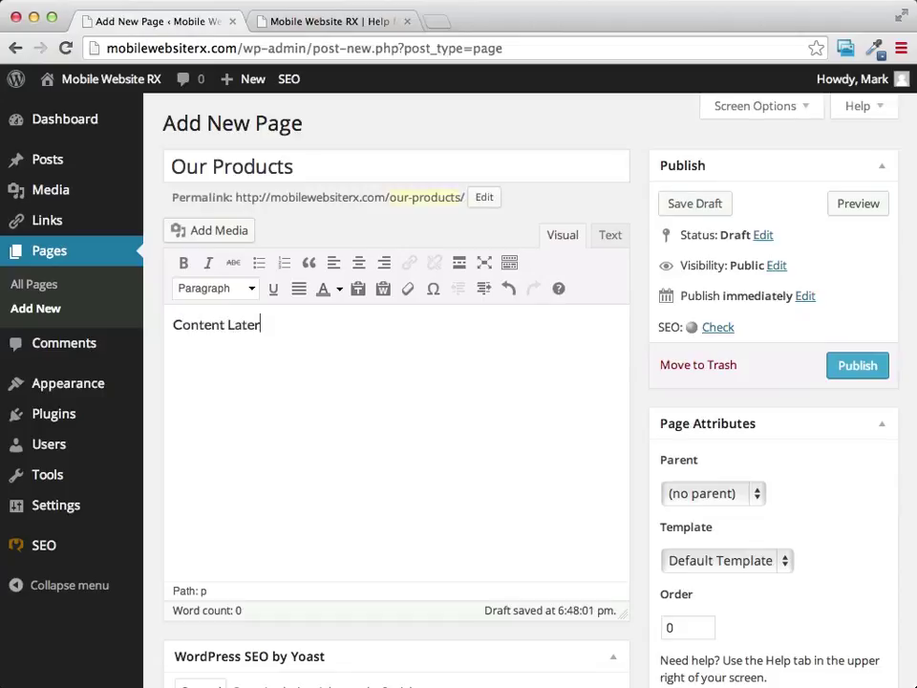
pyautogui.click(859, 367)
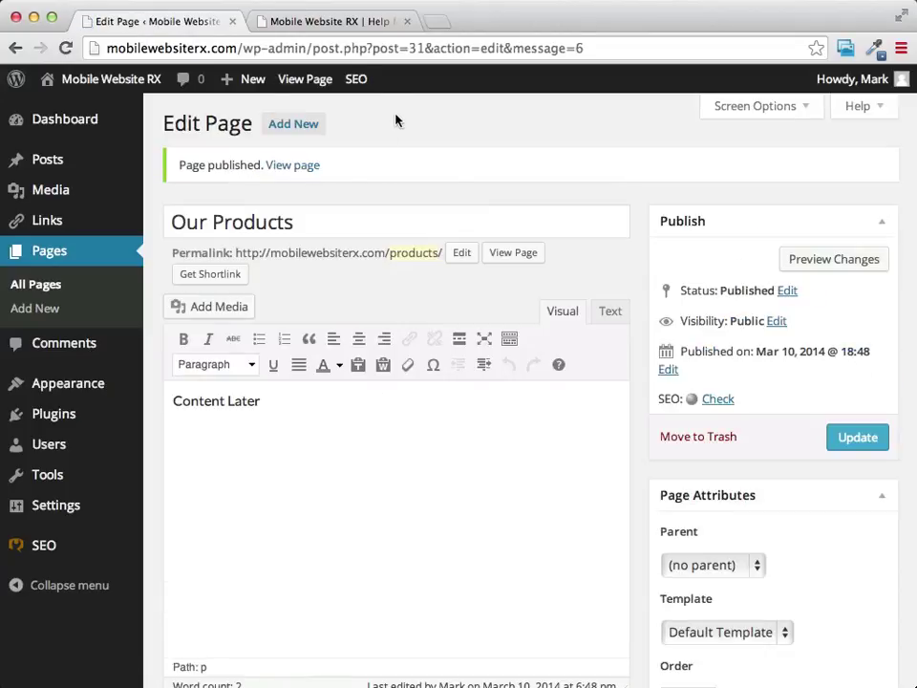
# Step: Create and publish a third page titled "About Us" with the body text "A page about our company"
pyautogui.click(295, 126)
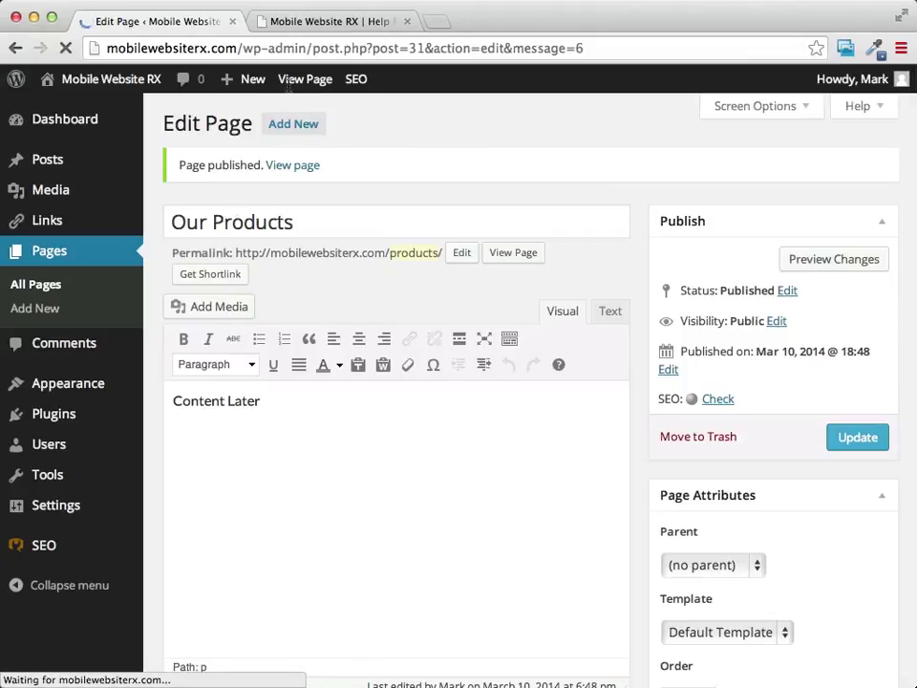
pyautogui.click(252, 166)
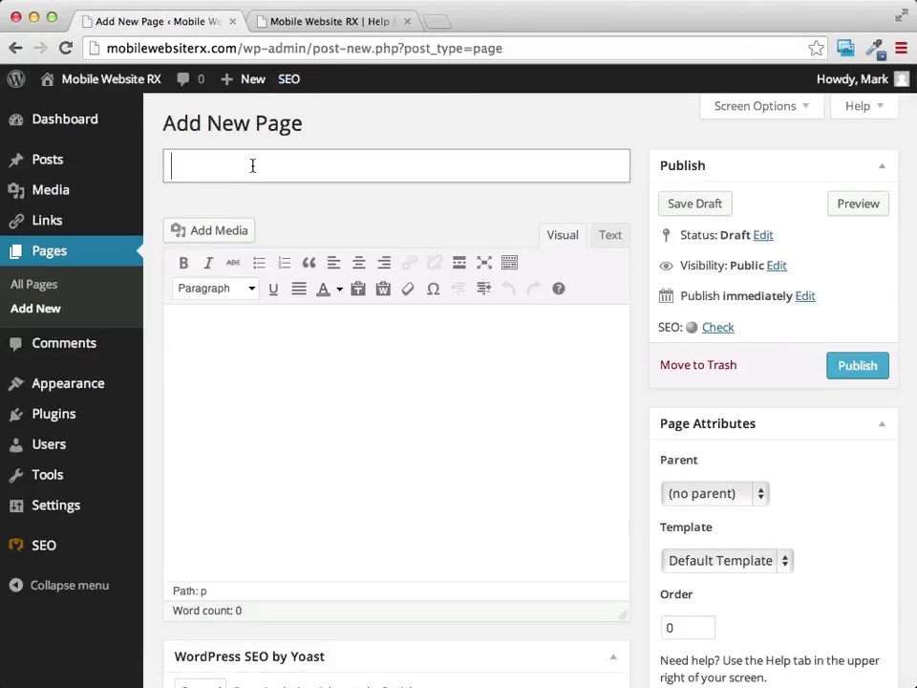
pyautogui.write('About ')
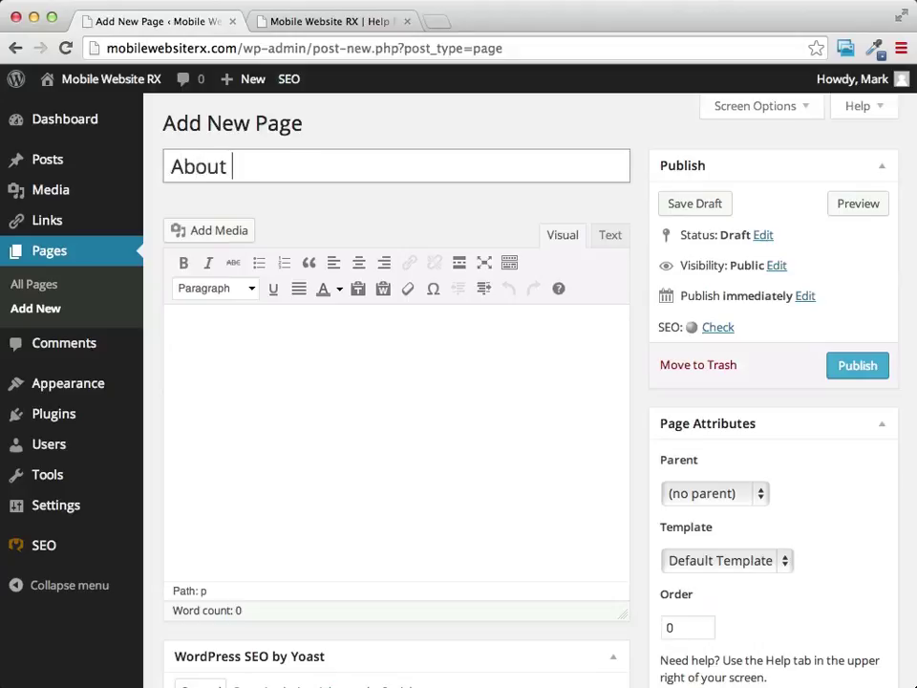
pyautogui.write('Us')
pyautogui.click(267, 362)
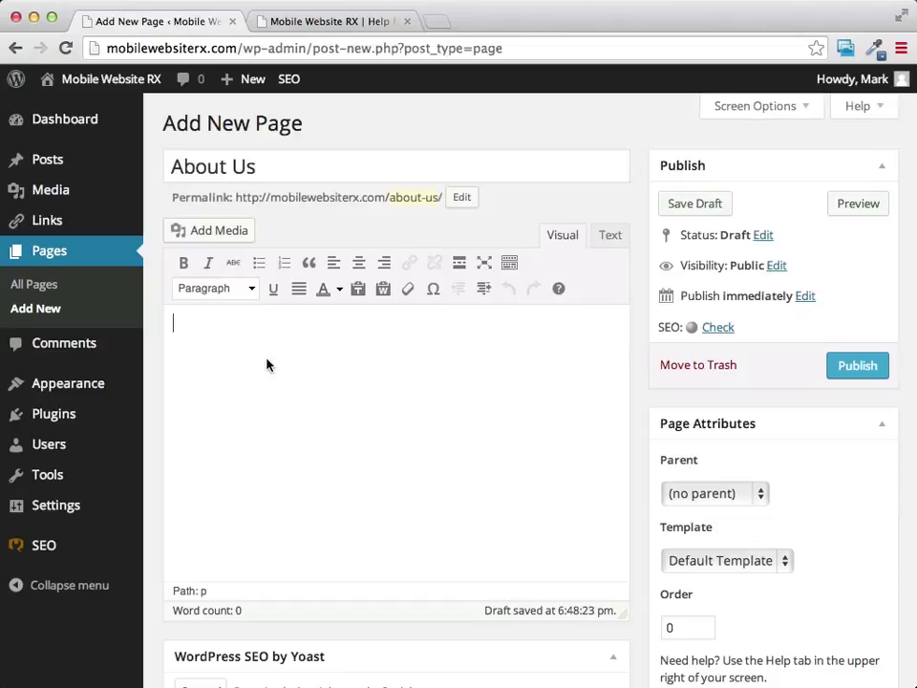
pyautogui.write('A page ab')
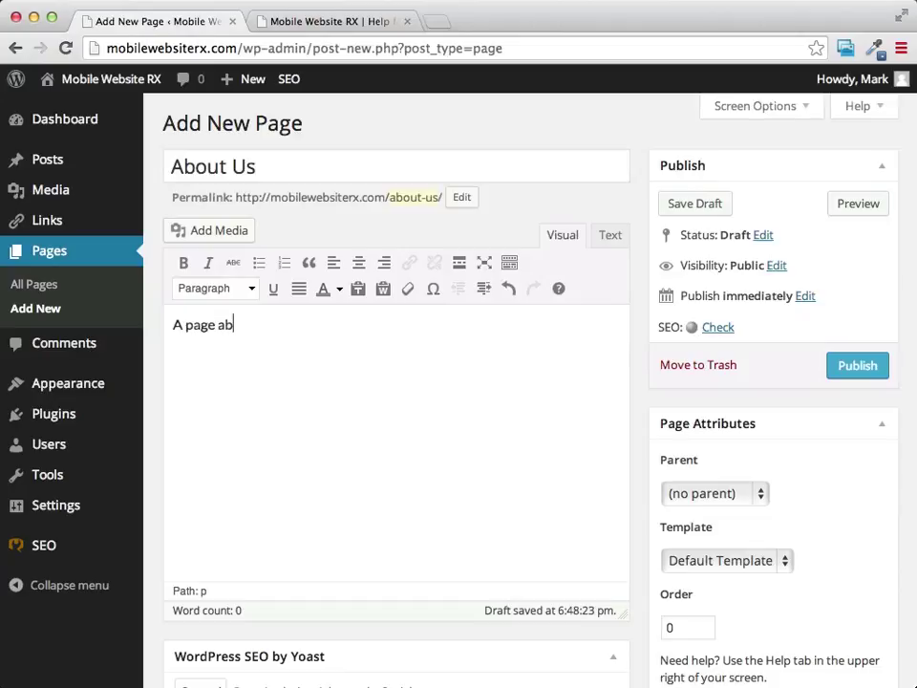
pyautogui.write('out our company')
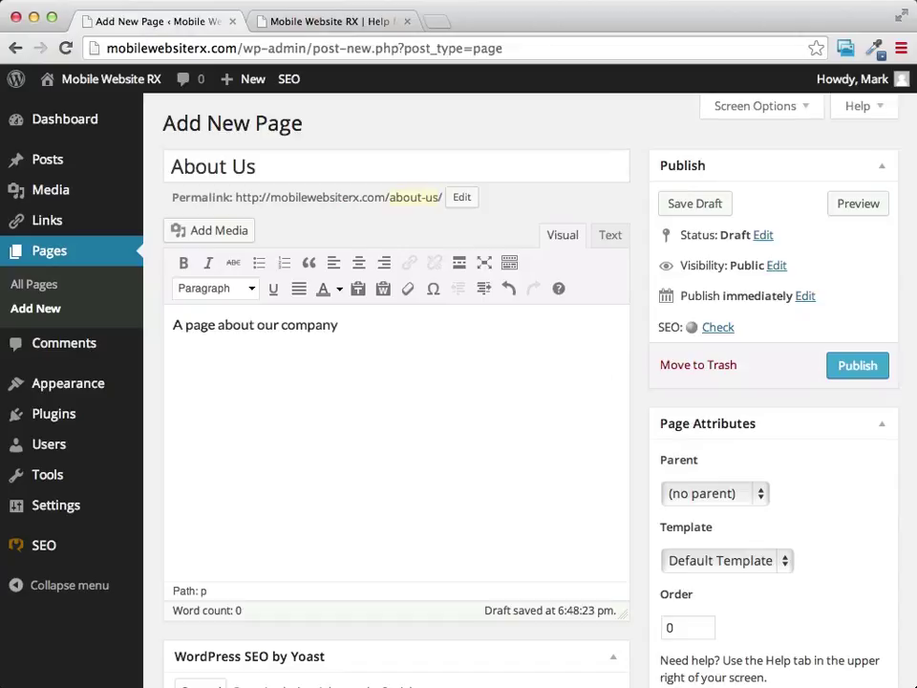
pyautogui.click(854, 372)
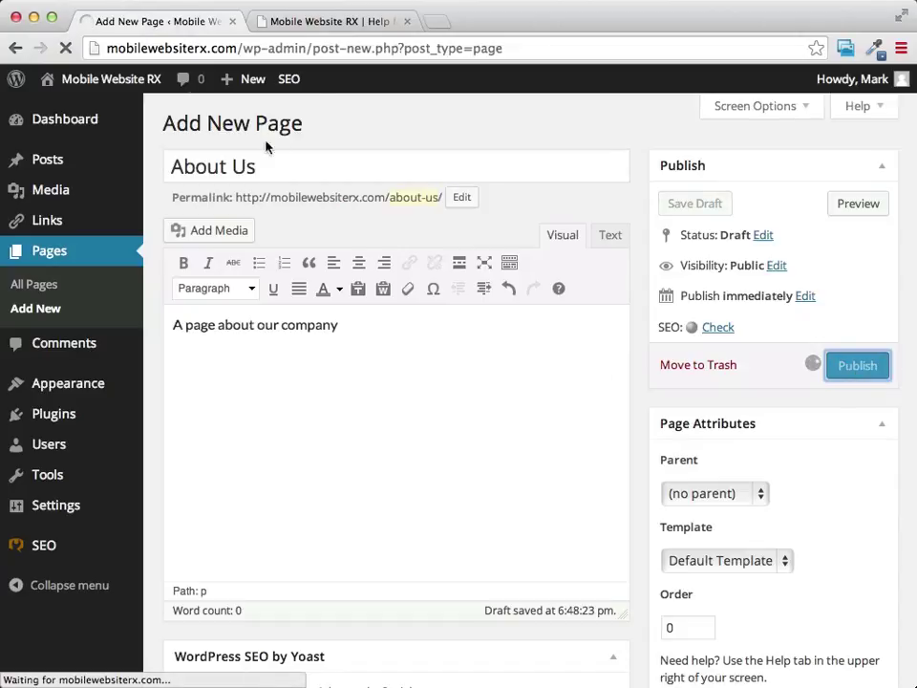
# Step: Refresh the live Mobile Website RX site and view its Our Products and About Us pages
pyautogui.click(329, 21)
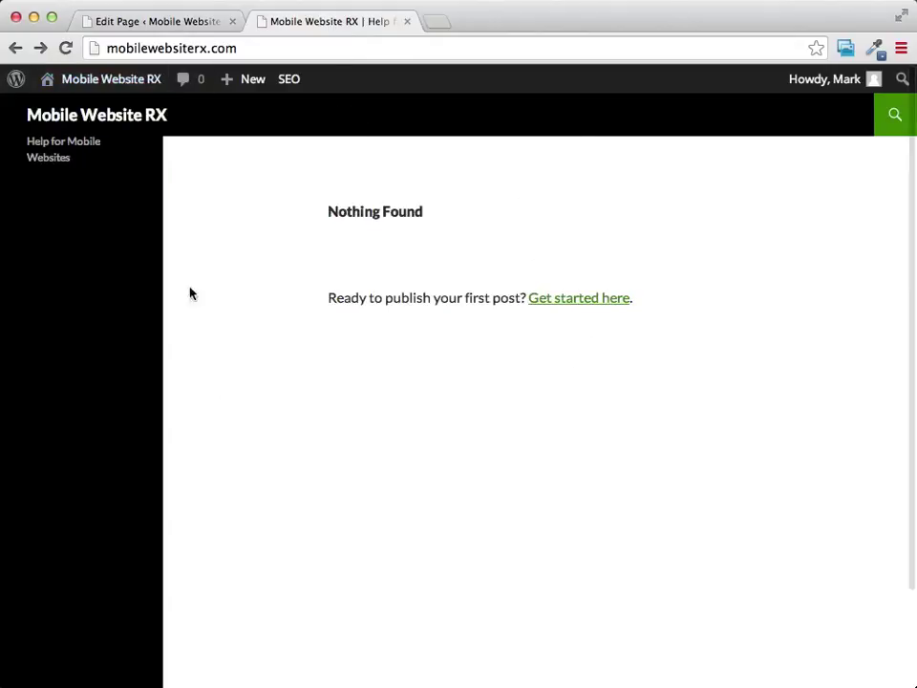
pyautogui.click(68, 48)
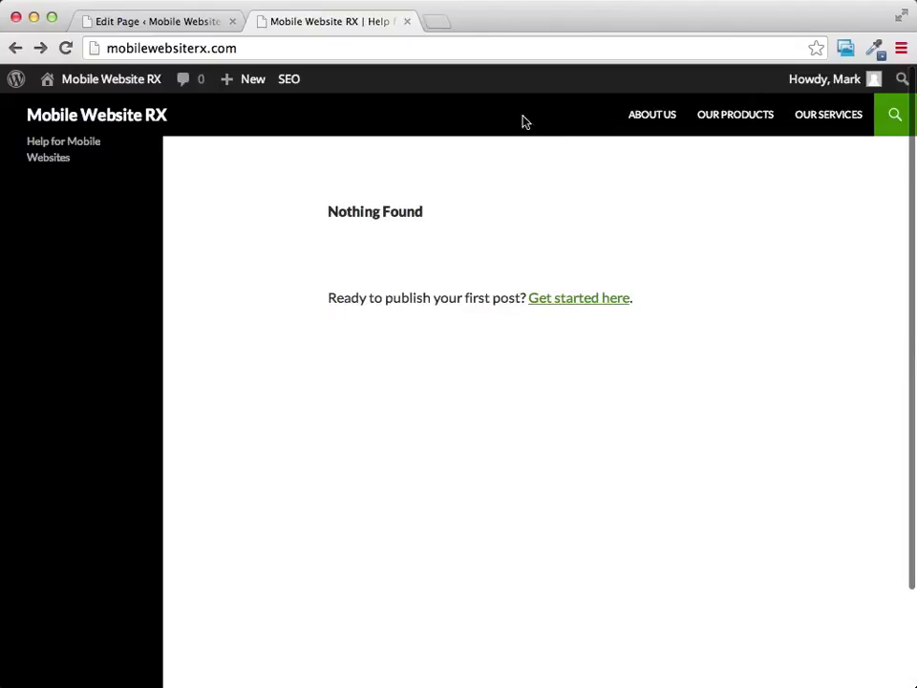
pyautogui.click(743, 116)
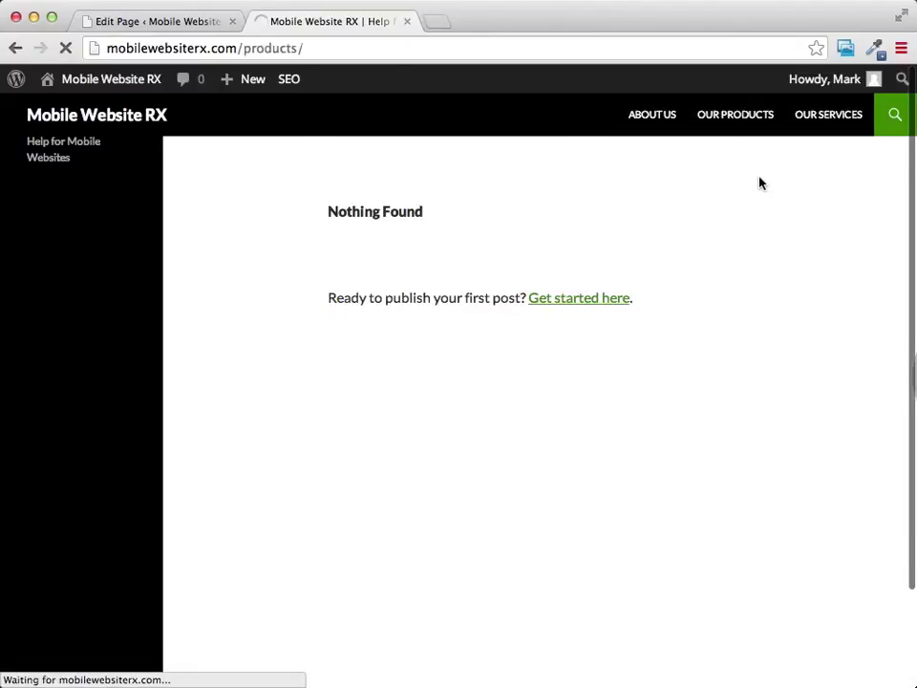
pyautogui.click(651, 116)
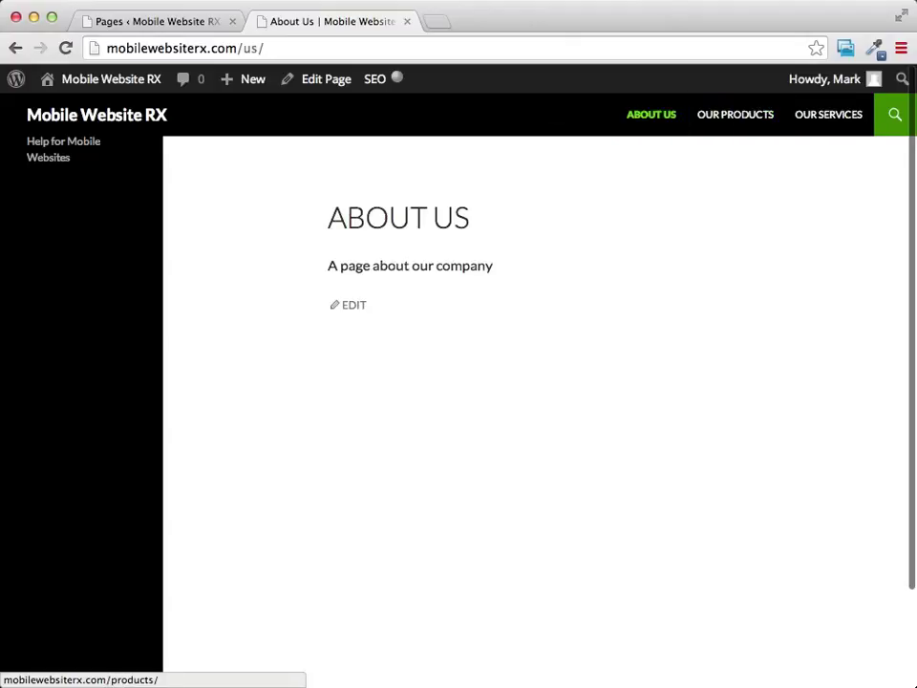
# Step: Return to the site's admin area and open the About Us page for editing to review its content and attributes
pyautogui.click(169, 23)
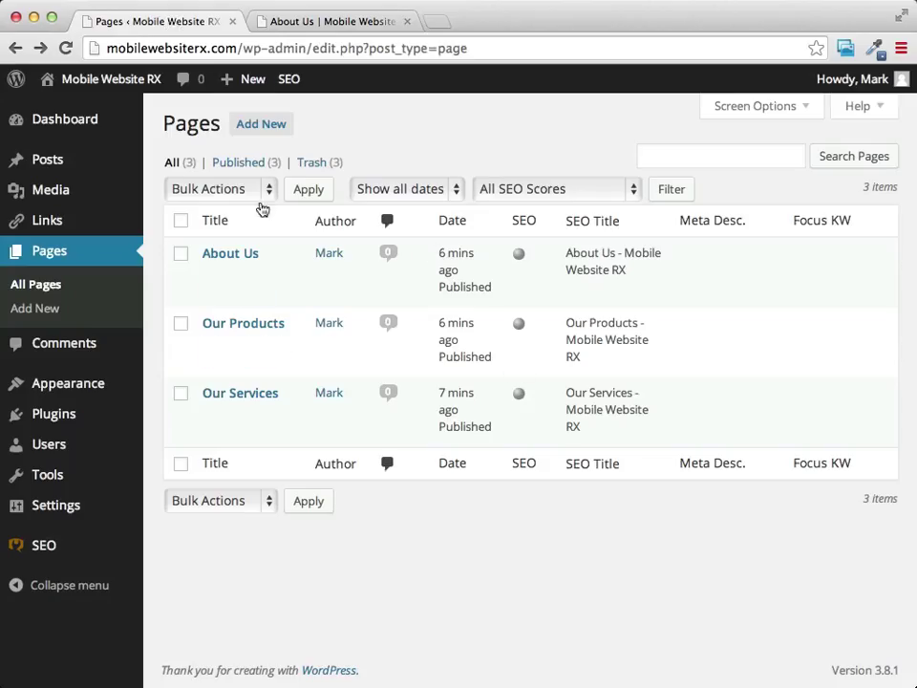
pyautogui.click(242, 259)
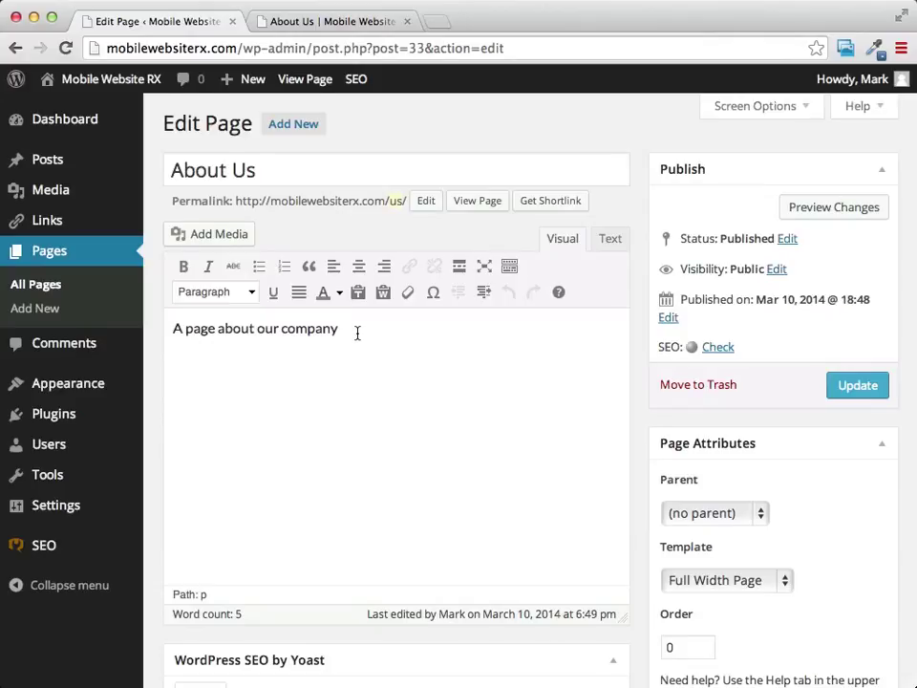
pyautogui.scroll(-2, 392, 331)
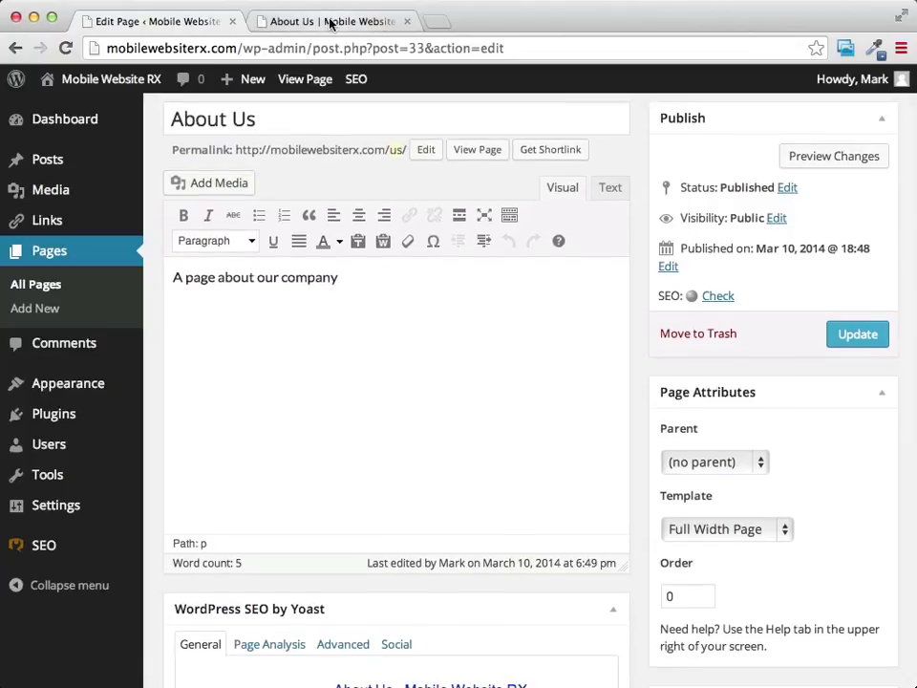
# Step: Check the live About Us page again and open the list of posts in the admin area
pyautogui.moveTo(55, 116)
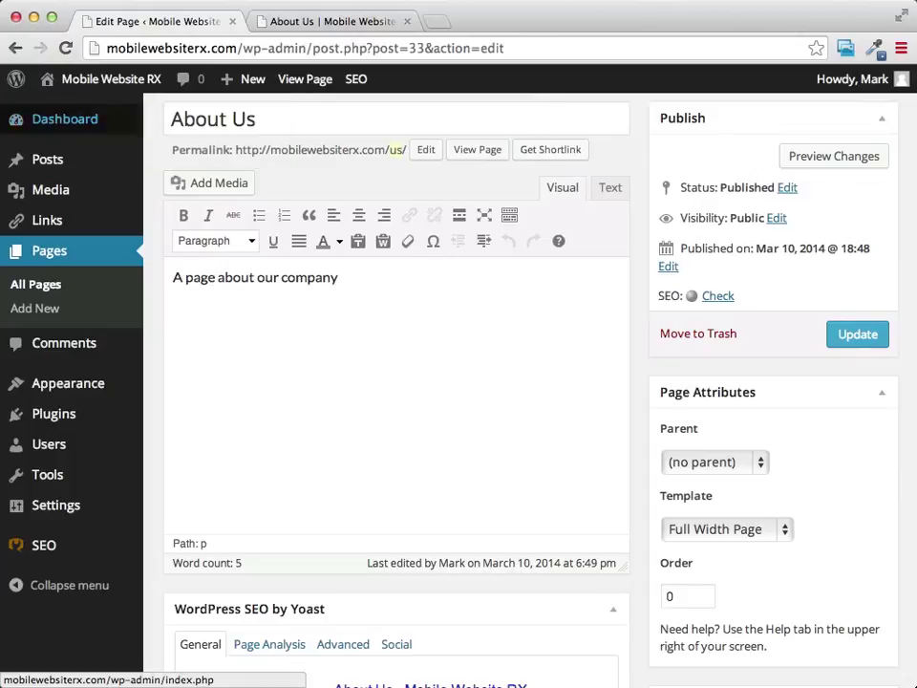
pyautogui.click(57, 159)
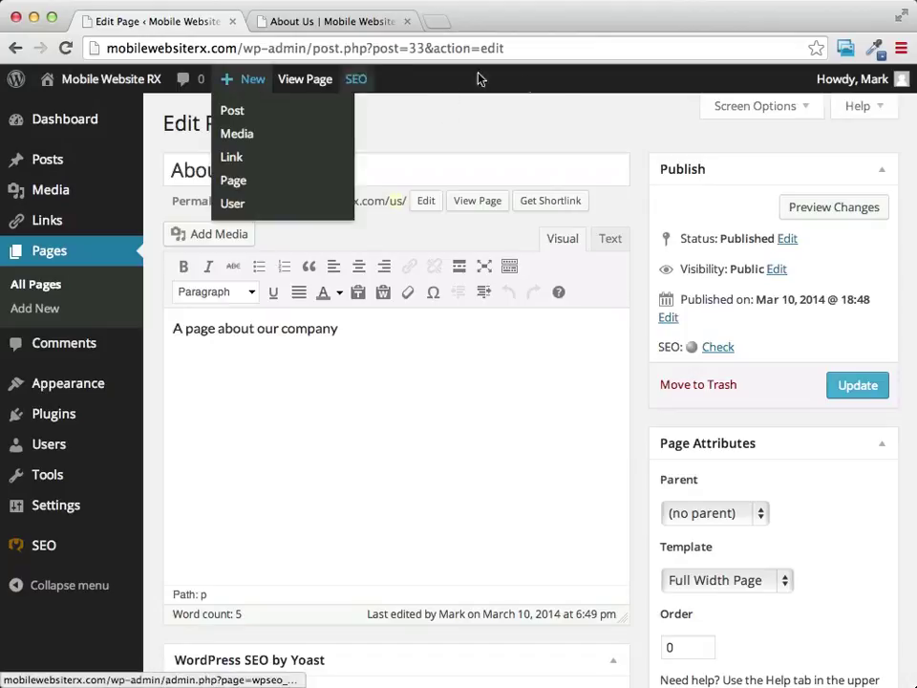
pyautogui.click(336, 19)
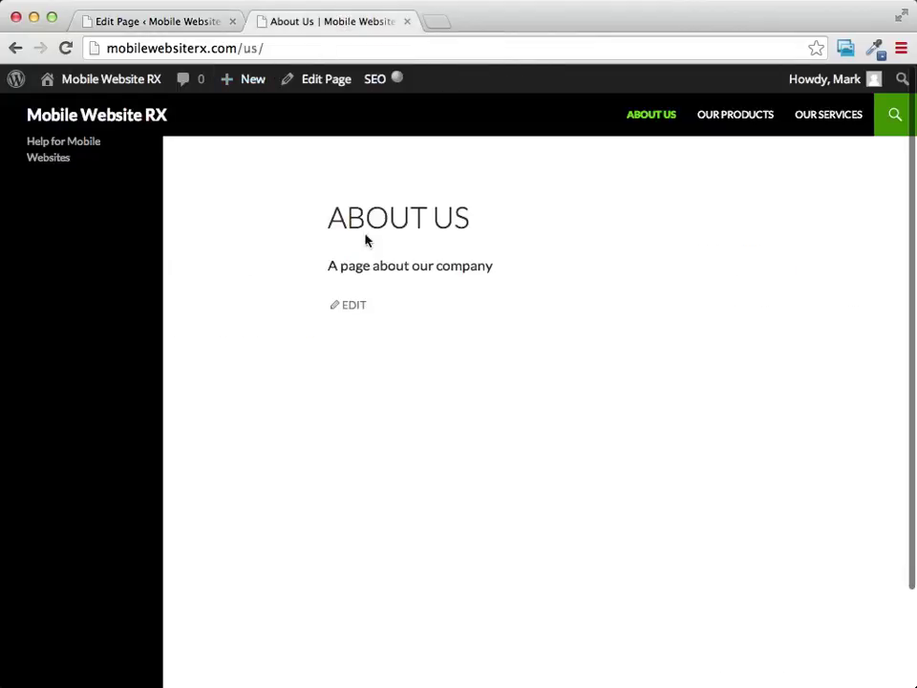
pyautogui.click(139, 23)
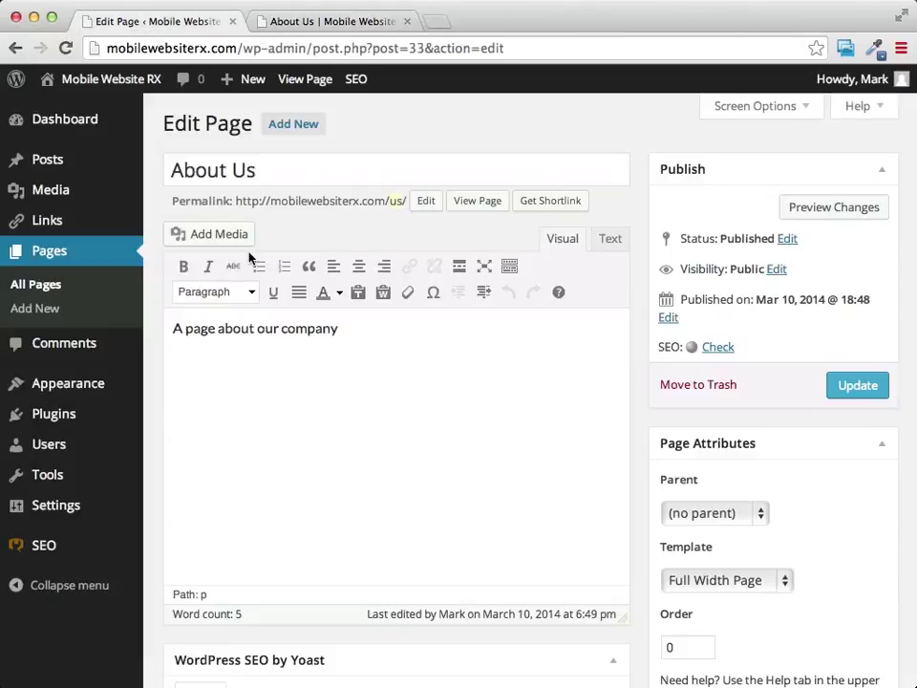
pyautogui.click(48, 165)
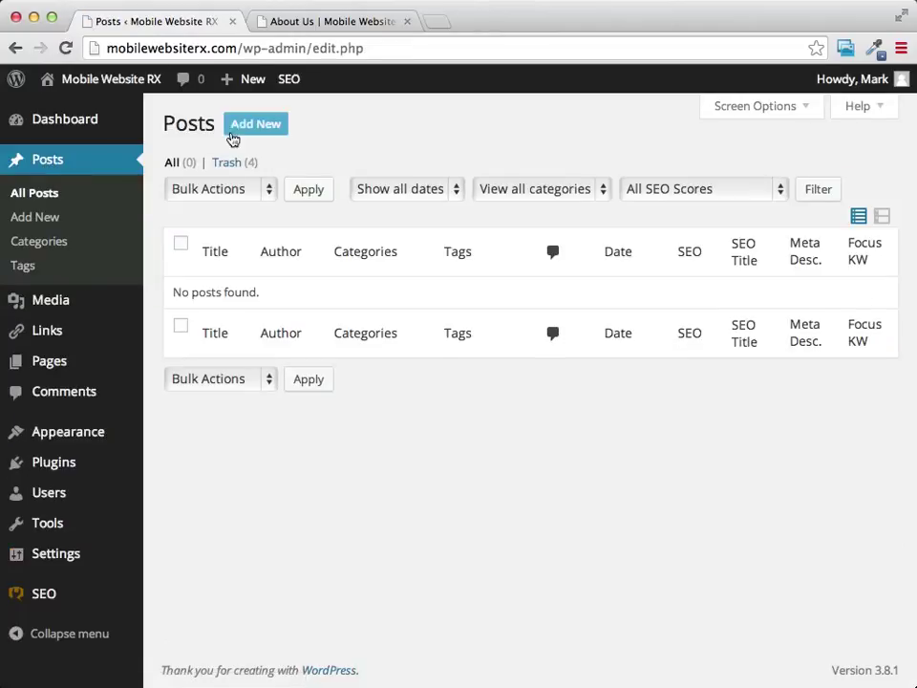
# Step: Start a new post and title it "A New Site About Mobile Websites"
pyautogui.click(256, 128)
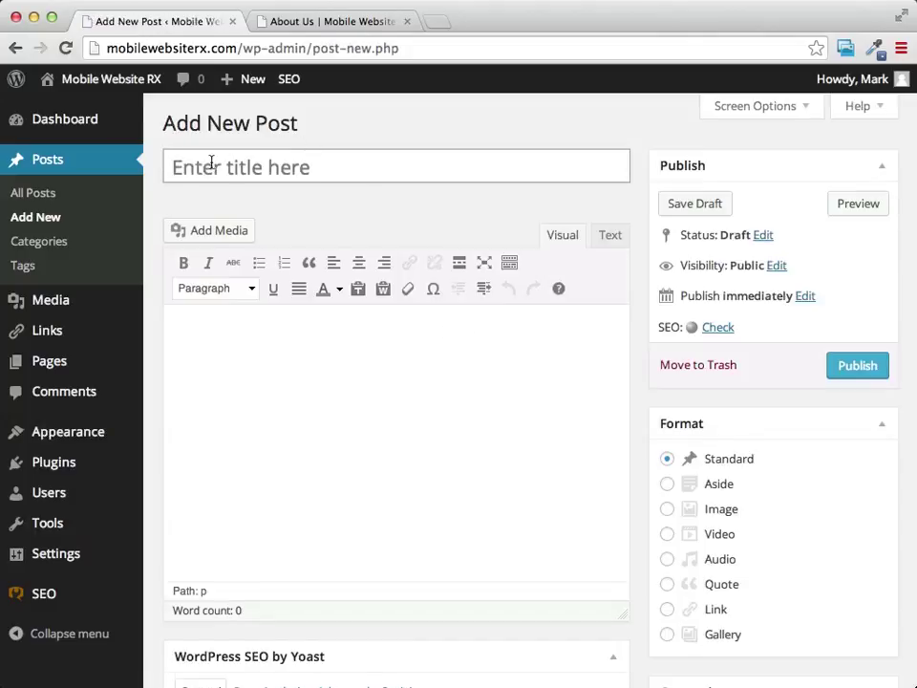
pyautogui.click(214, 164)
pyautogui.write('A')
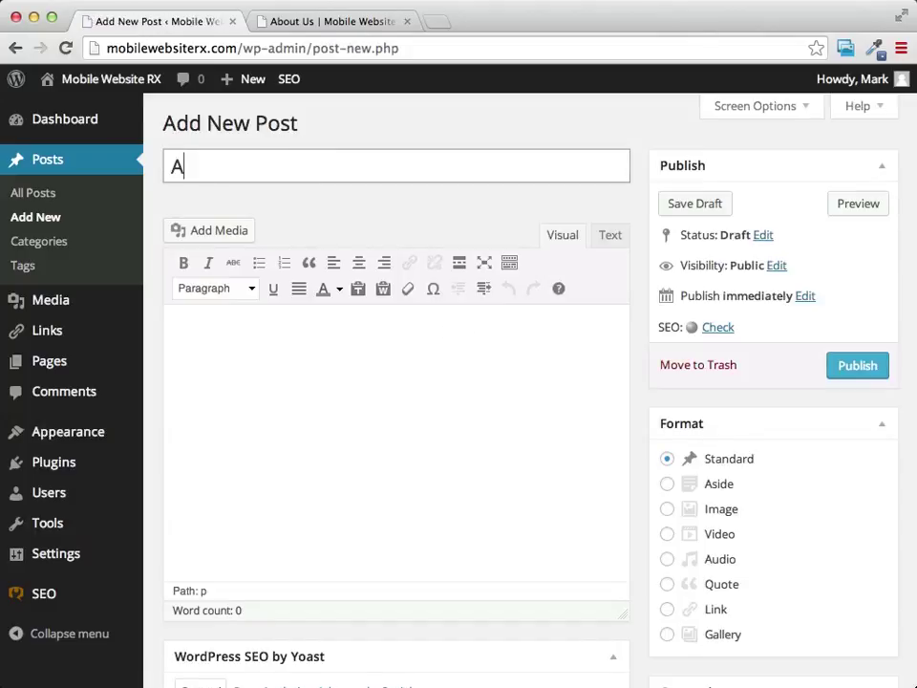
pyautogui.write(' New Soite')
pyautogui.press('BackSpace')
pyautogui.press('BackSpace')
pyautogui.press('BackSpace')
pyautogui.press('BackSpace')
pyautogui.write('ite A')
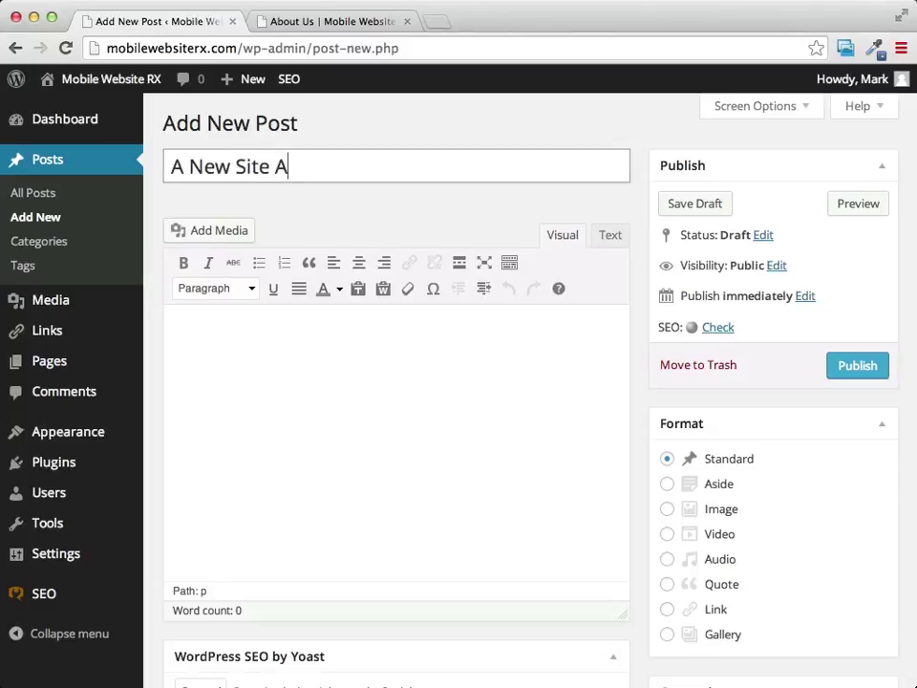
pyautogui.write('bout Mobile Websites')
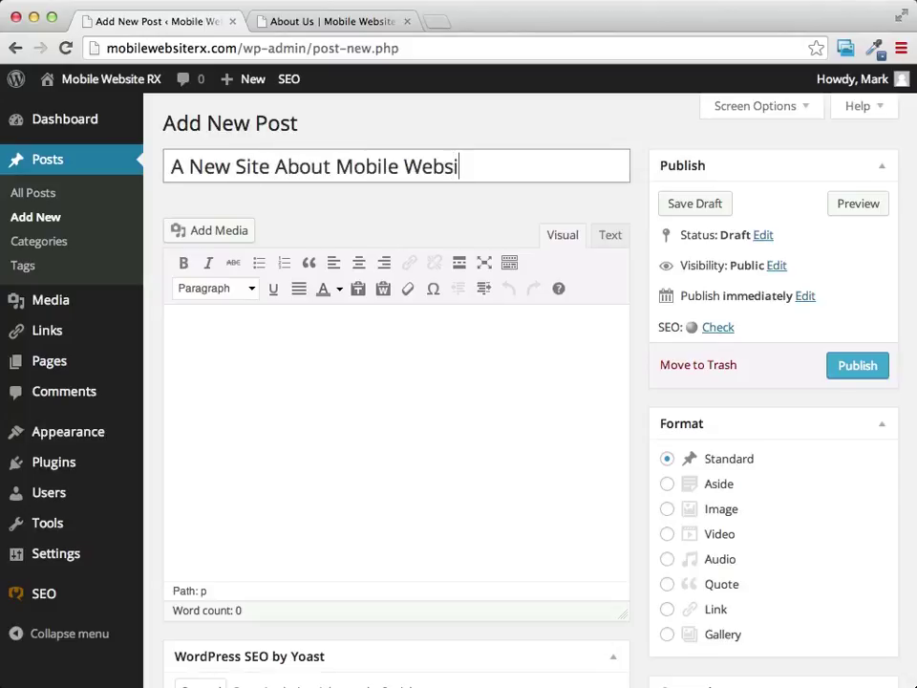
# Step: Add the body "I just launched Mobile Website RX which is going to help business owners add a mobile website to their marketing mix." and publish it
pyautogui.click(266, 444)
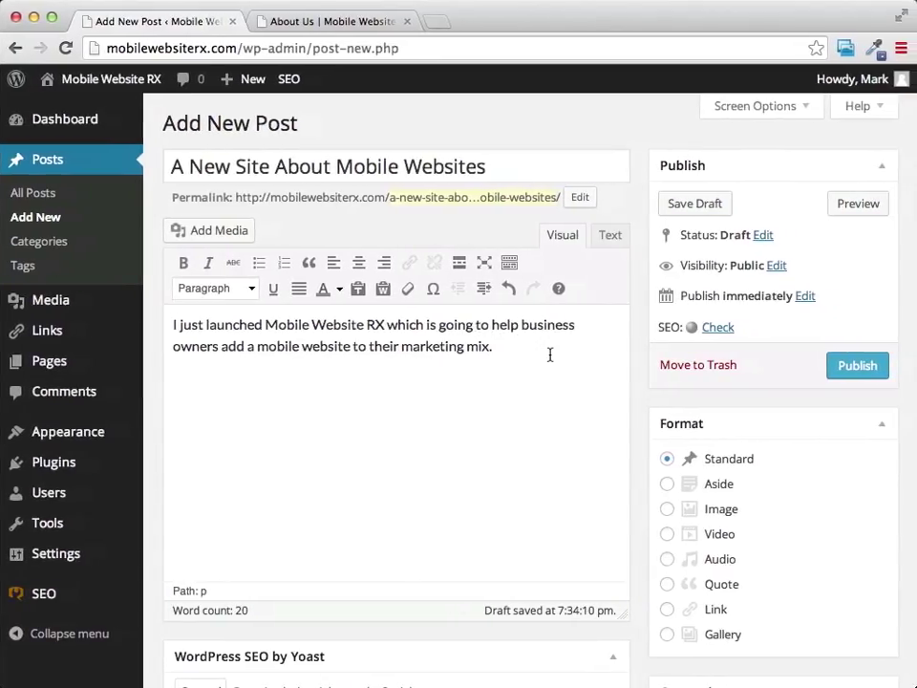
pyautogui.click(857, 367)
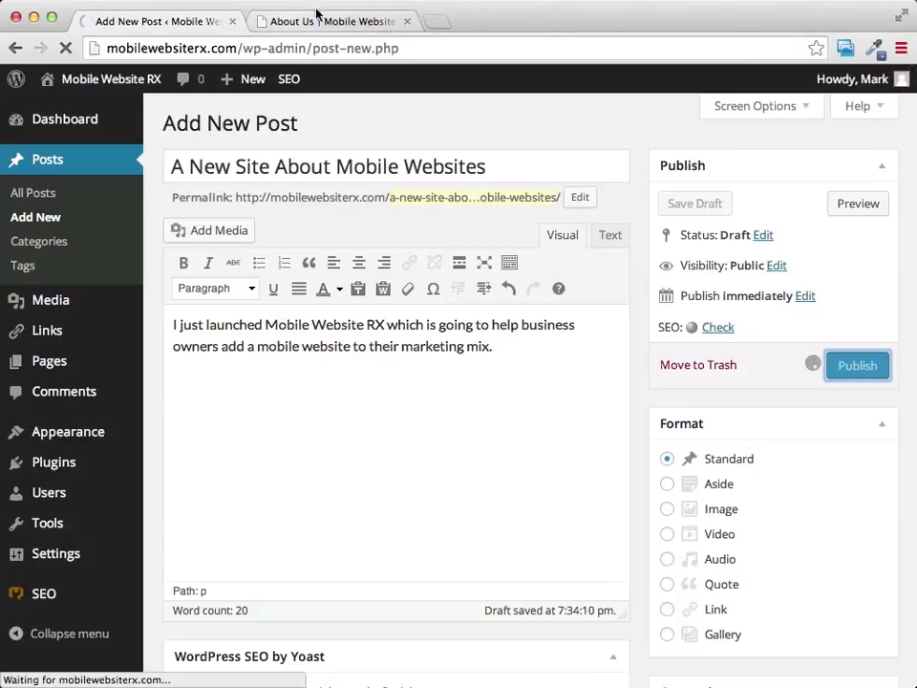
# Step: View the new post and the recent posts list on the live Mobile Website RX home page and return to the post editor
pyautogui.click(385, 22)
pyautogui.moveTo(102, 89)
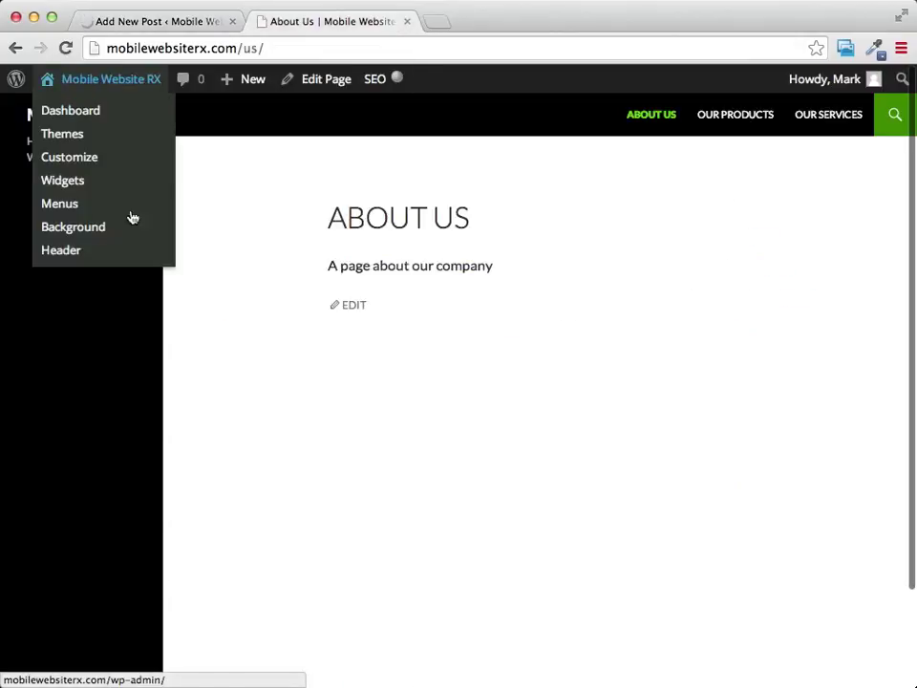
pyautogui.click(110, 128)
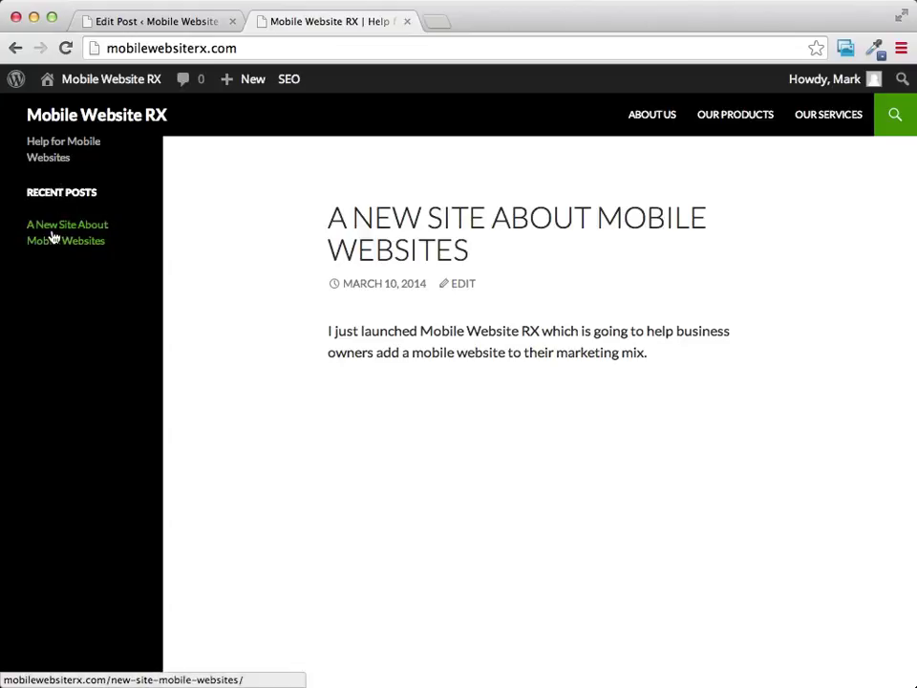
pyautogui.click(156, 21)
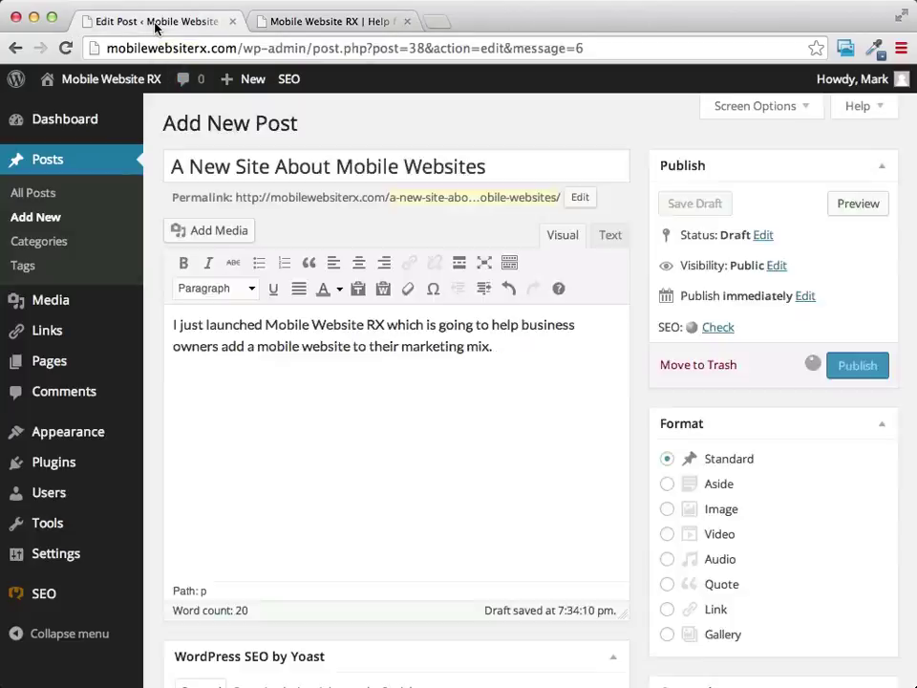